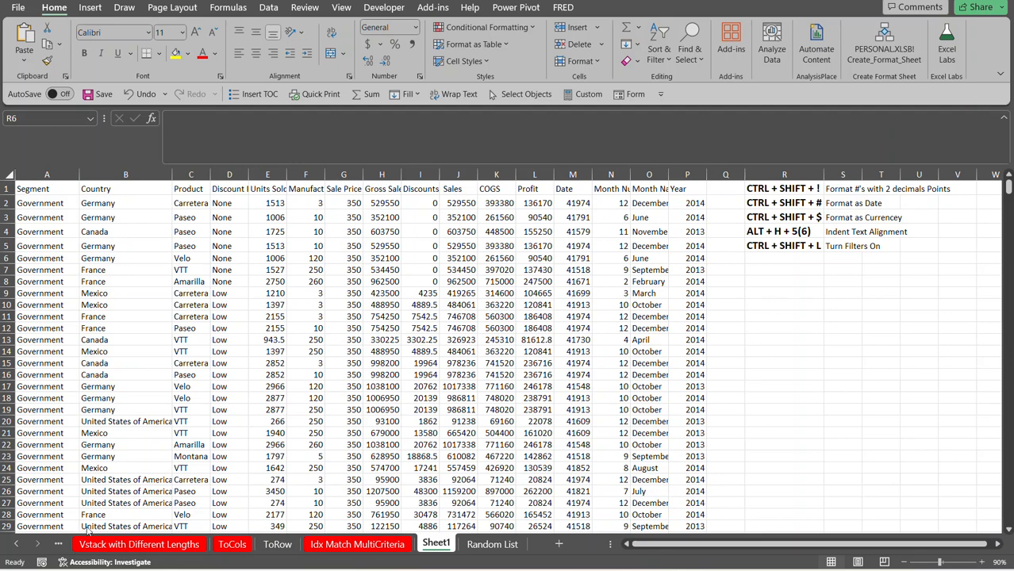
Format all Units Sold values in column E, from E2 down, as numbers with thousands separators and two decimals.
click(781, 191)
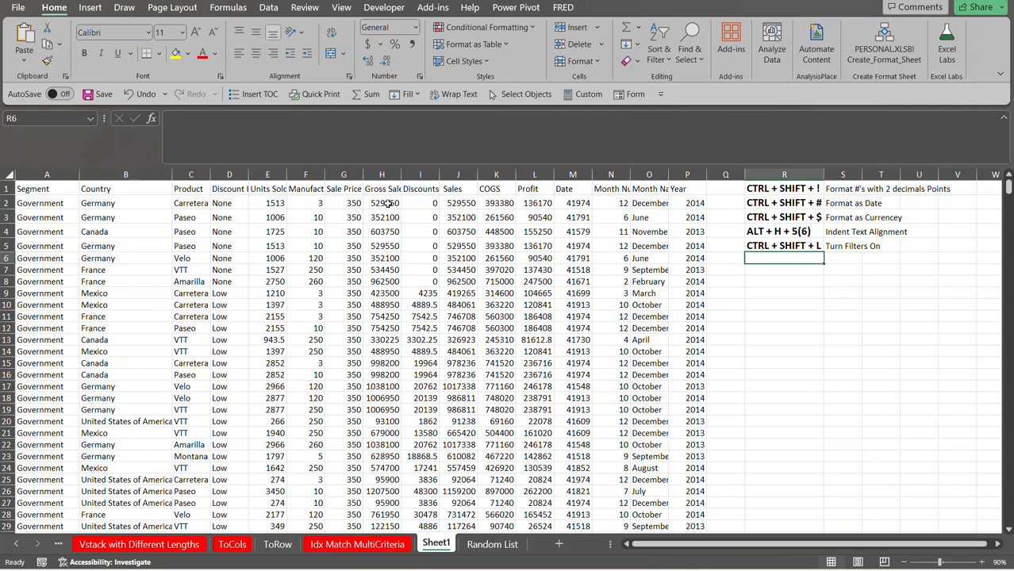
click(274, 203)
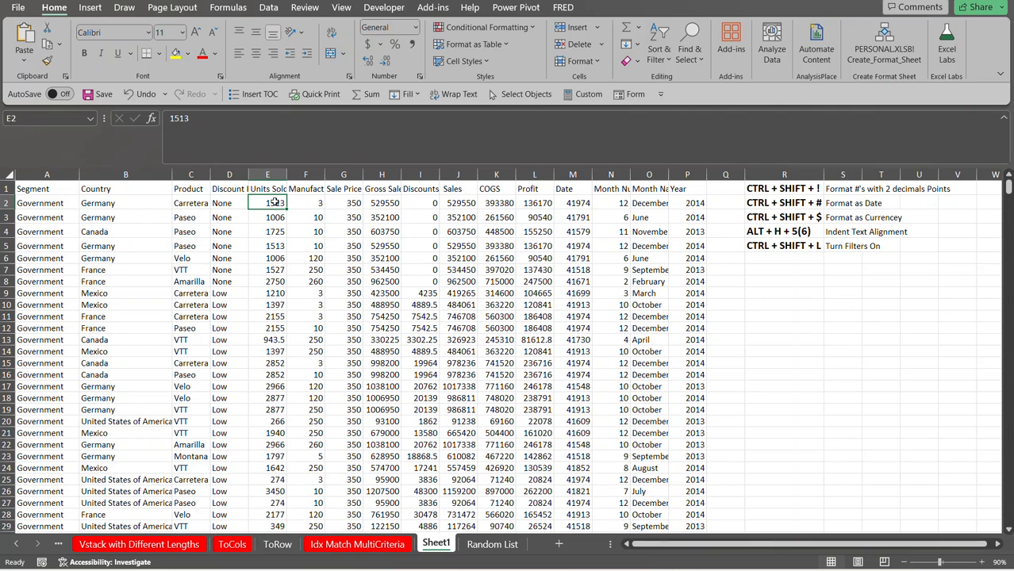
key(ctrl+shift+Down)
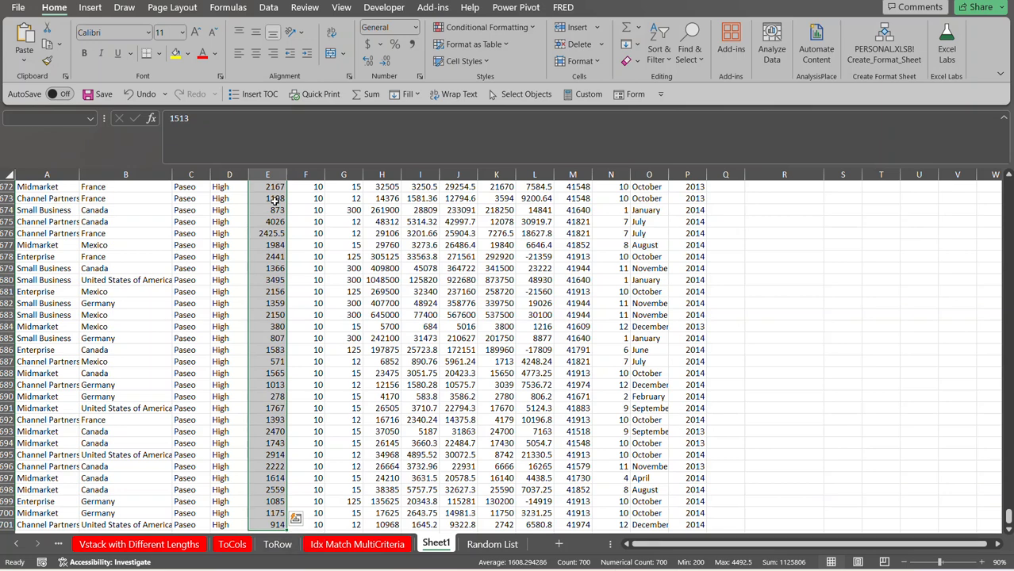
key(ctrl+BackSpace)
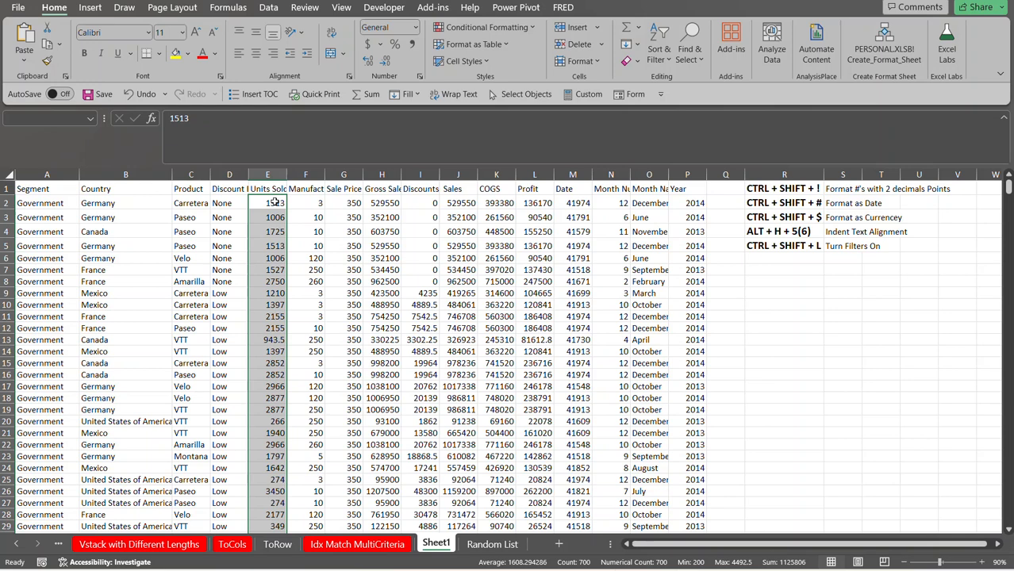
key(ctrl+shift+1)
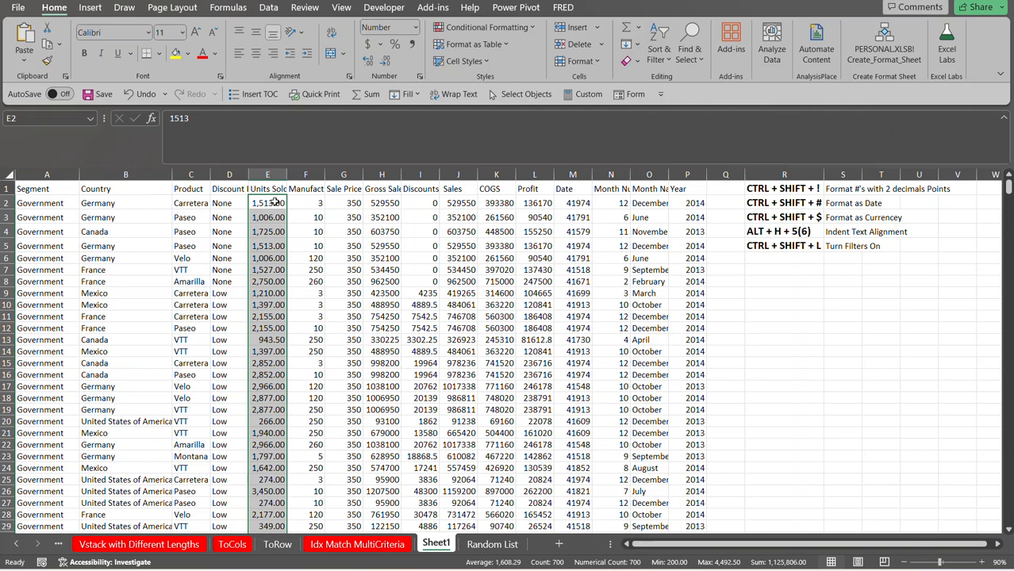
Format all values in the Date column from M2 down as day-month-year dates and autofit the column's width.
click(766, 203)
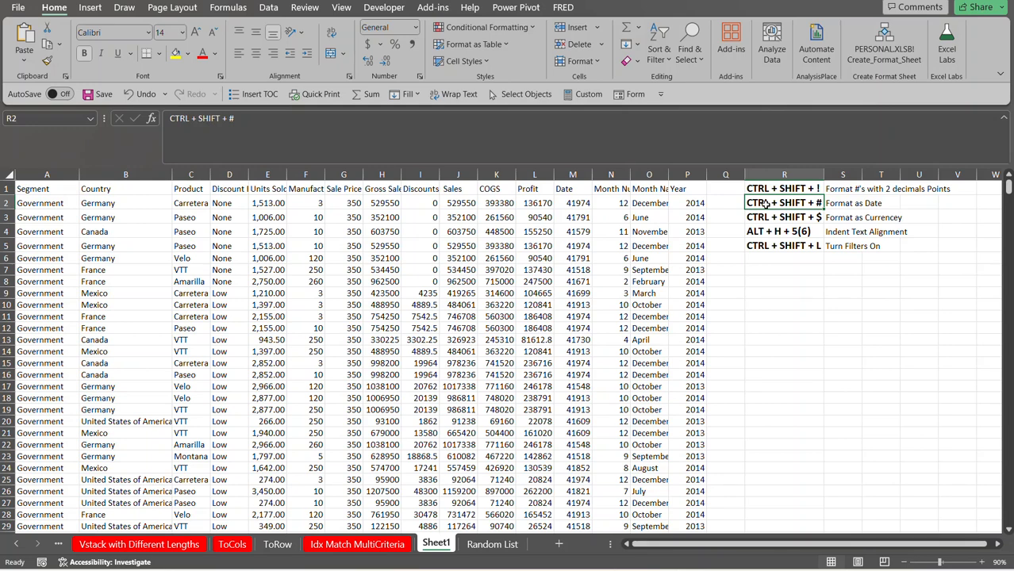
click(583, 203)
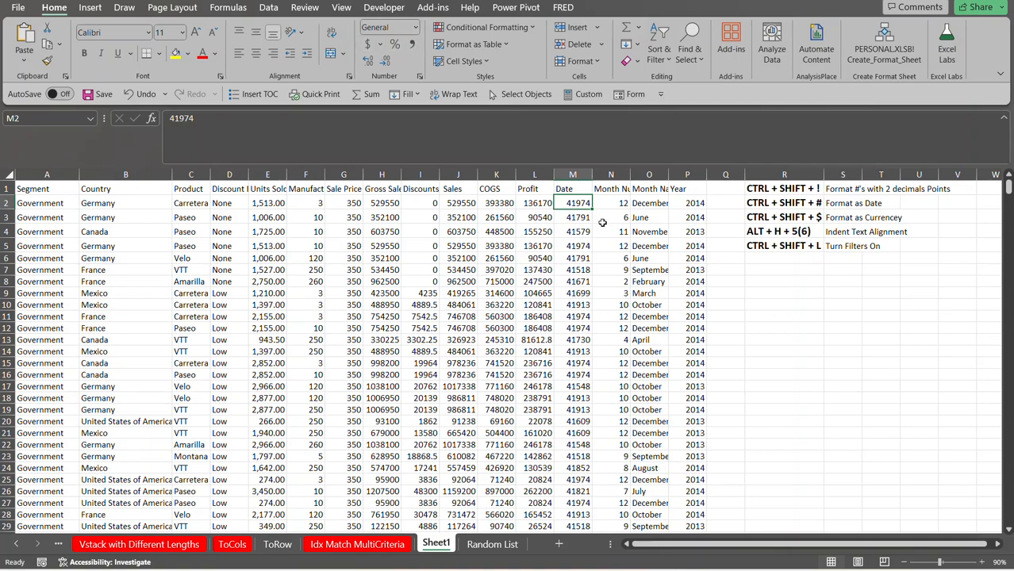
key(ctrl+shift+Down)
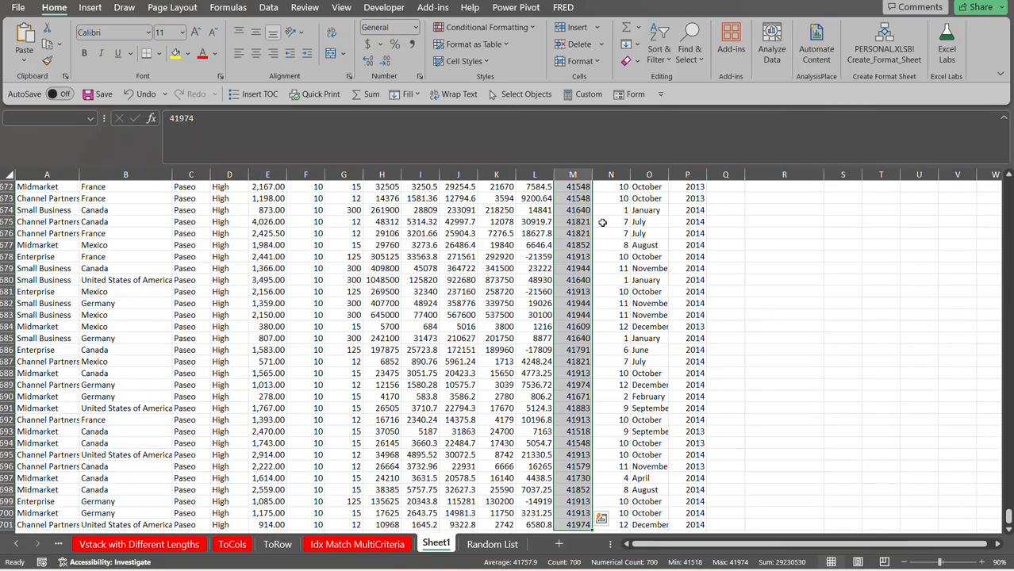
key(ctrl+BackSpace)
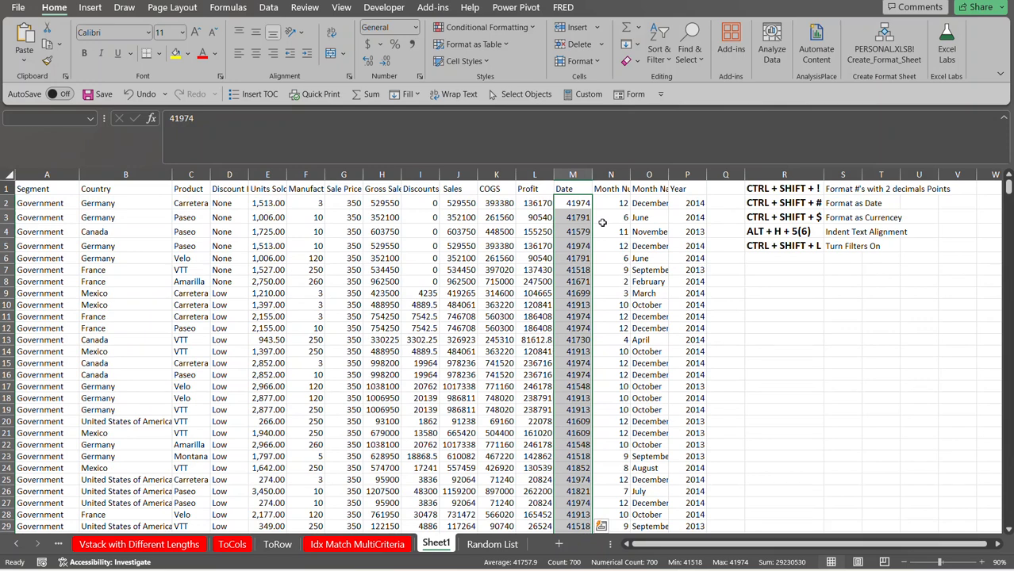
key(ctrl+shift+3)
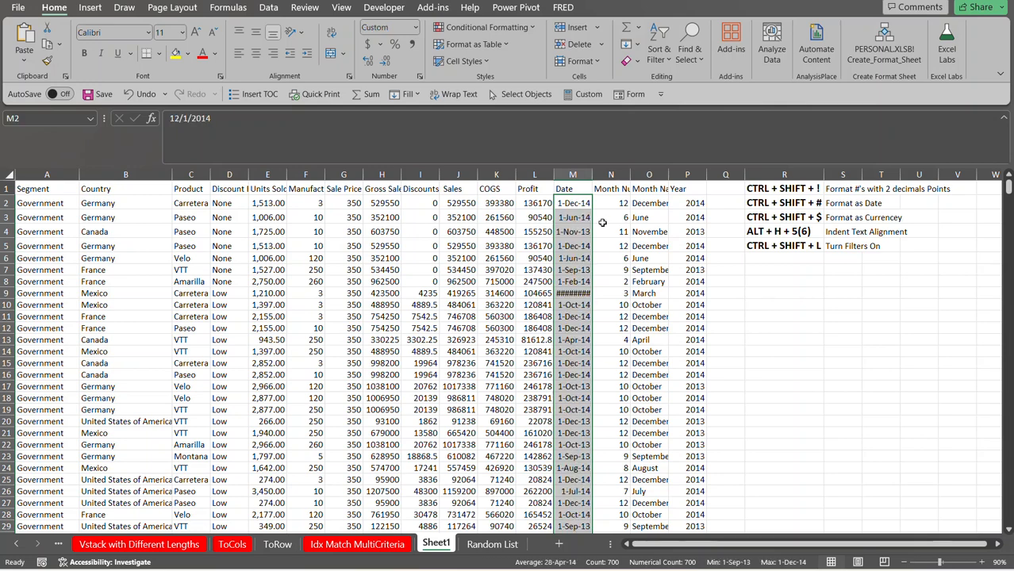
double_click(591, 174)
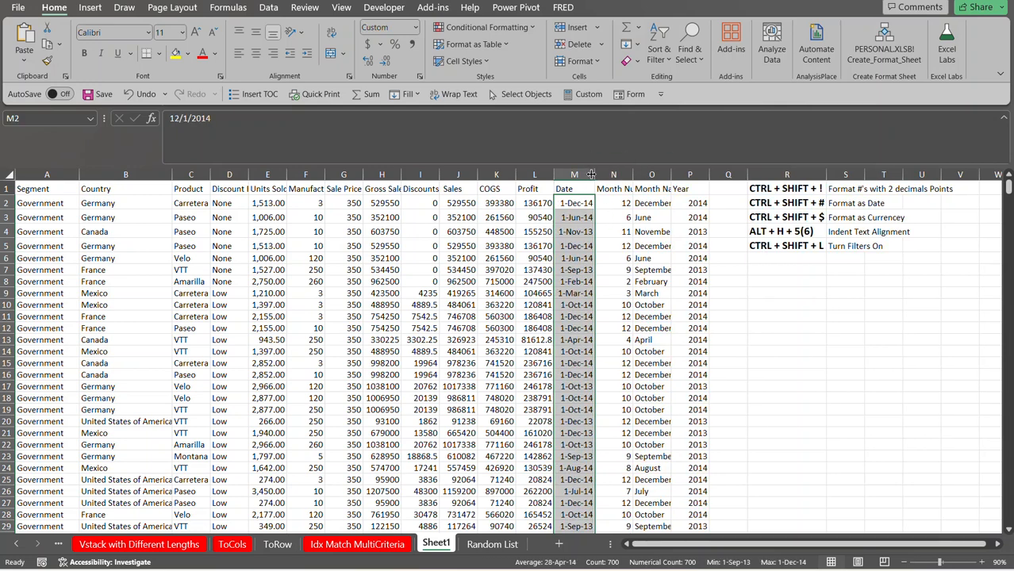
Format all Sales values in column J, from J2 down, as dollar currency with two decimals.
click(781, 221)
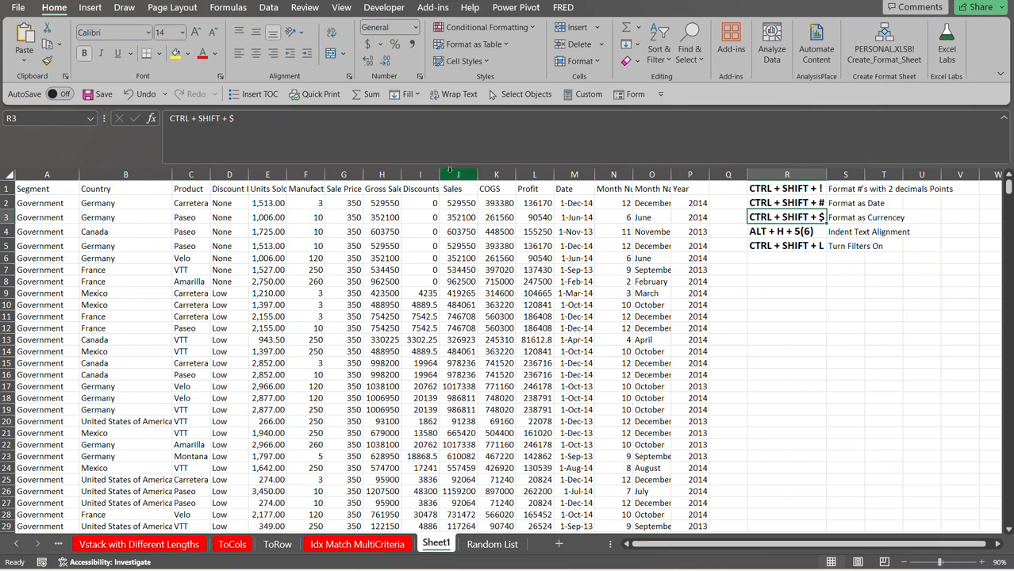
click(464, 205)
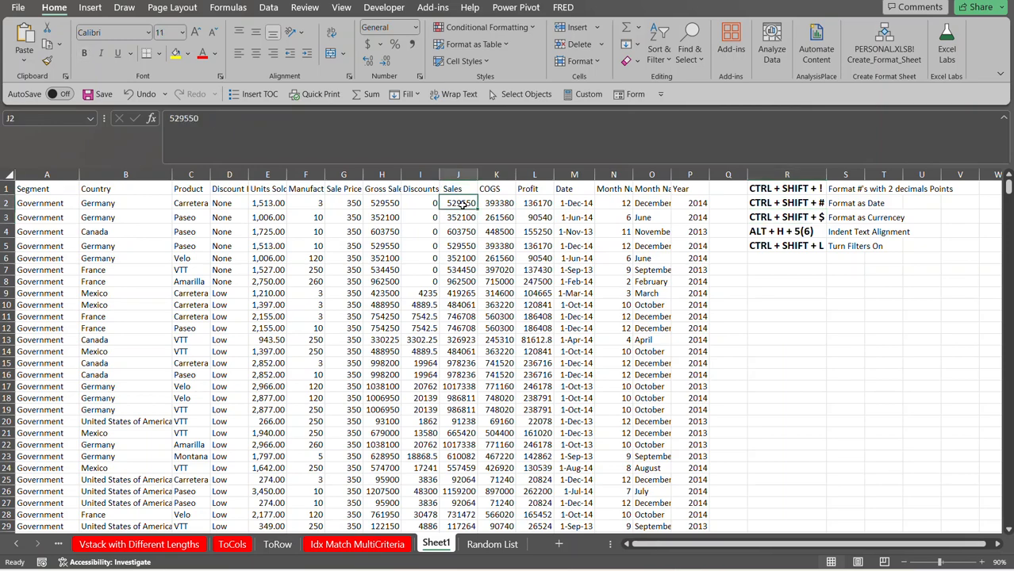
key(ctrl+shift+Down)
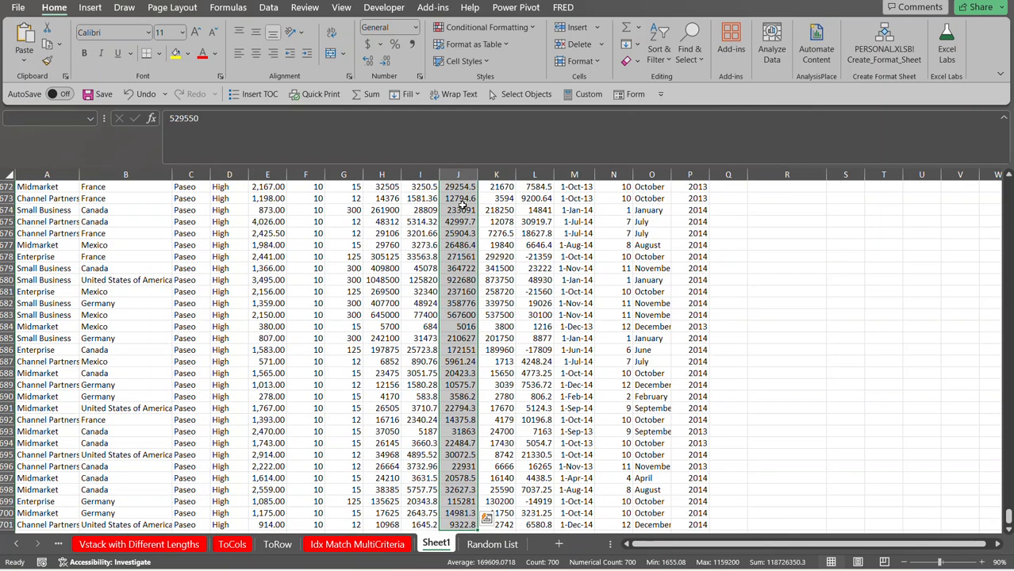
key(ctrl+BackSpace)
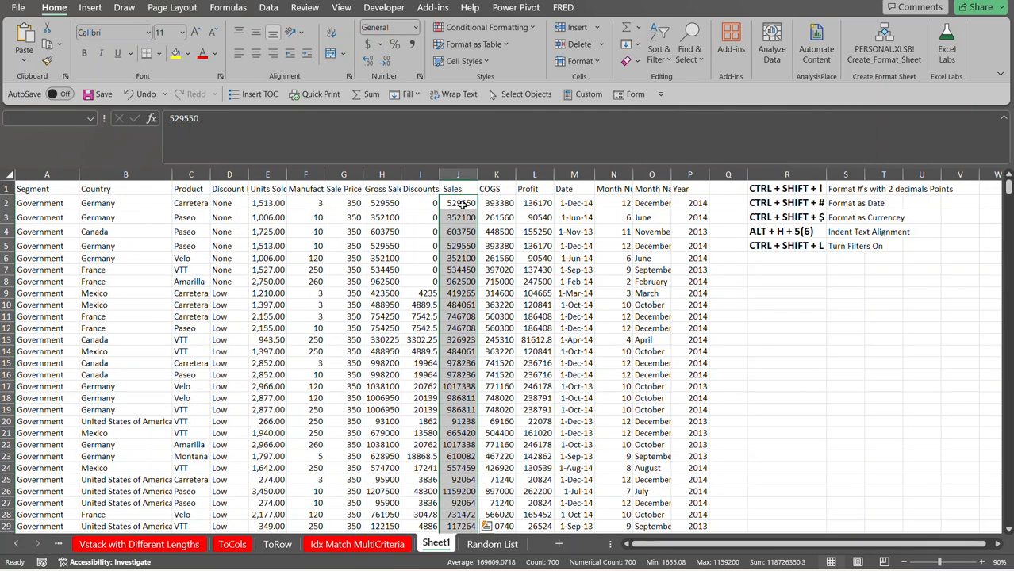
key(ctrl+shift+4)
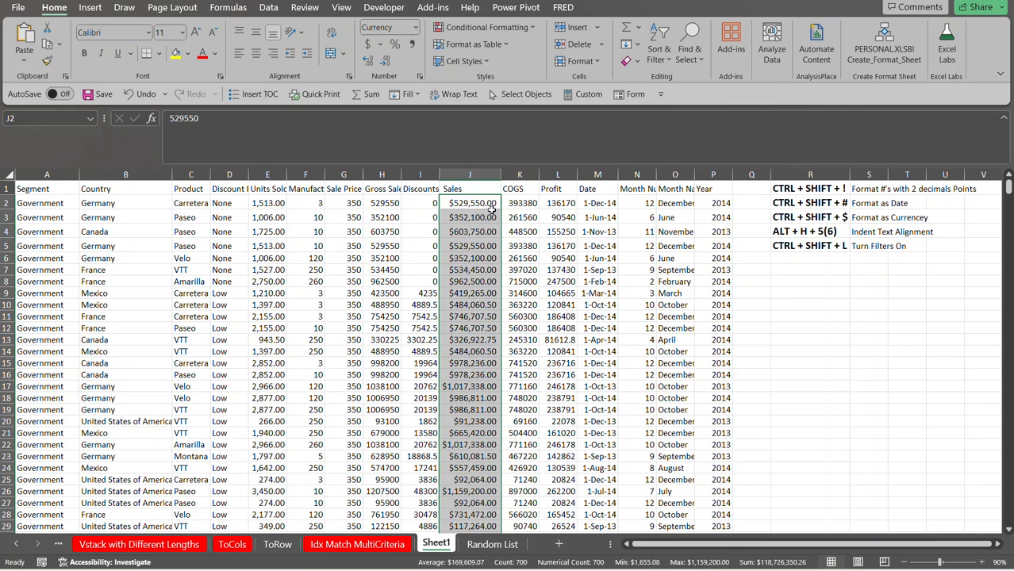
Increase the indent of the country name in cell B2 by two levels.
click(815, 232)
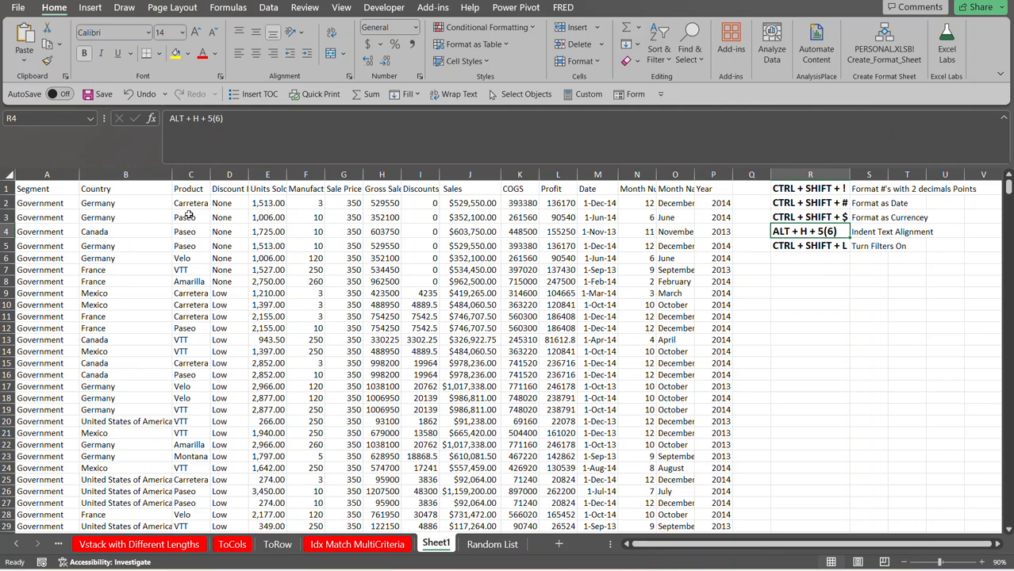
click(92, 203)
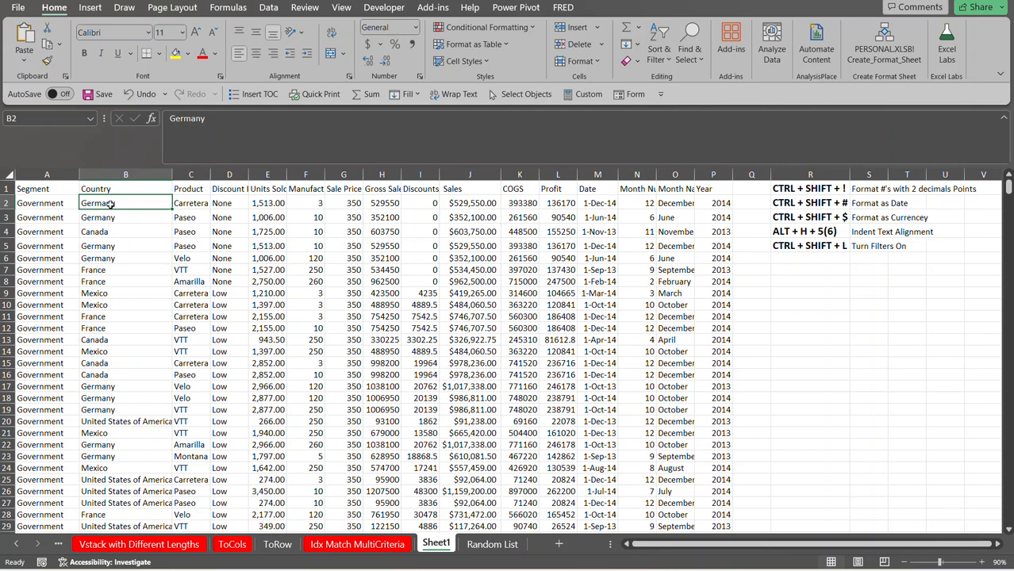
key(alt)
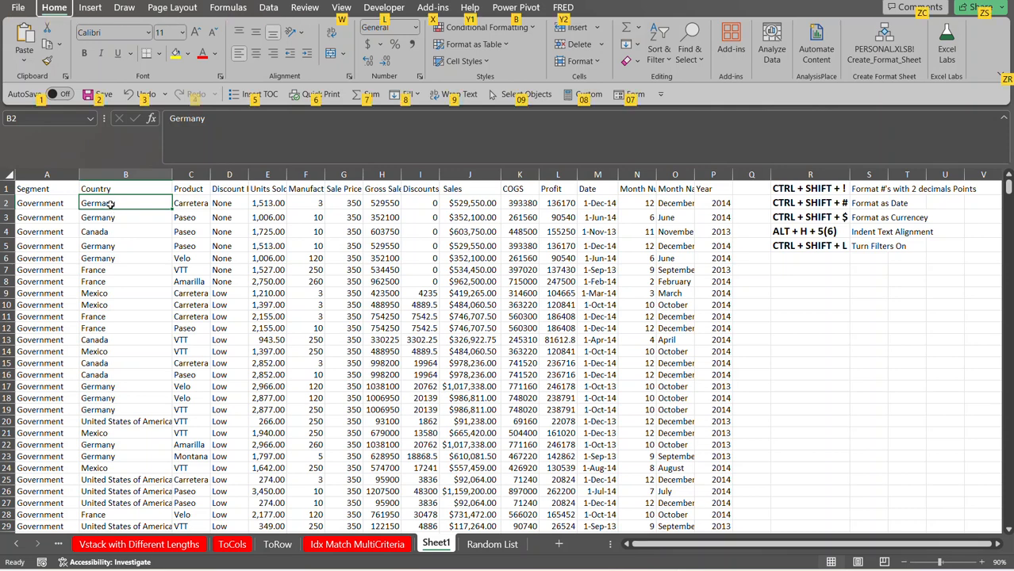
key(h)
key(6)
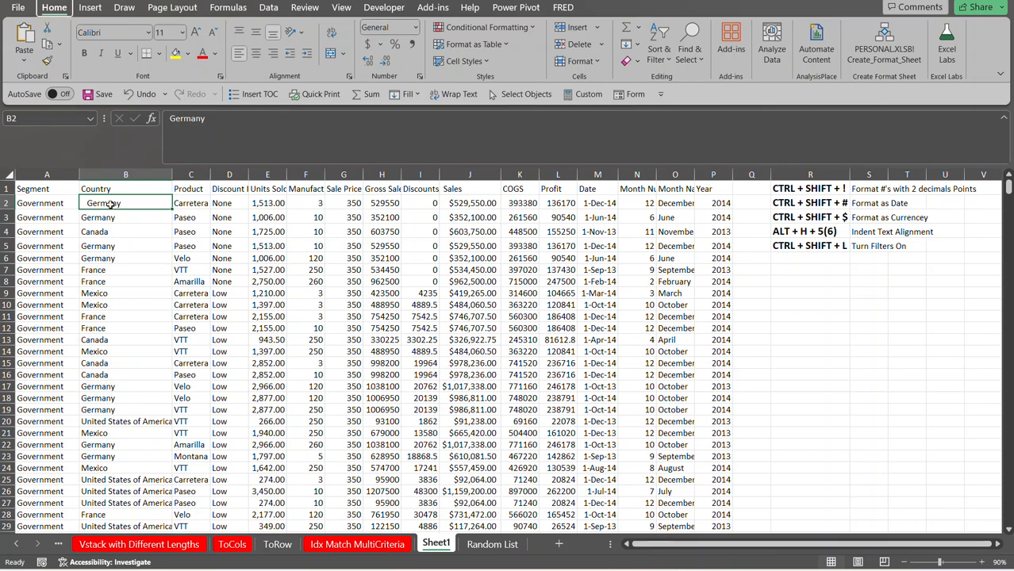
key(alt+h)
key(6)
Decrease the indent of cell B2 by two levels, back to the cell's edge.
key(alt+h)
key(5)
key(alt)
key(h)
key(5)
Turn on the data table's header filters to view the Sale Price filter options, and turn the filters back off.
click(262, 293)
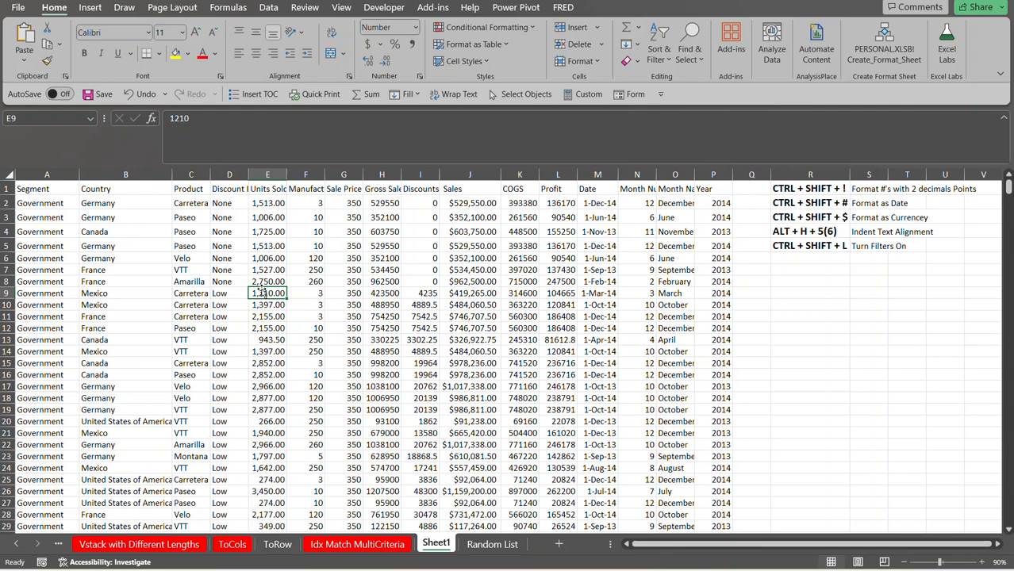
key(ctrl+shift+l)
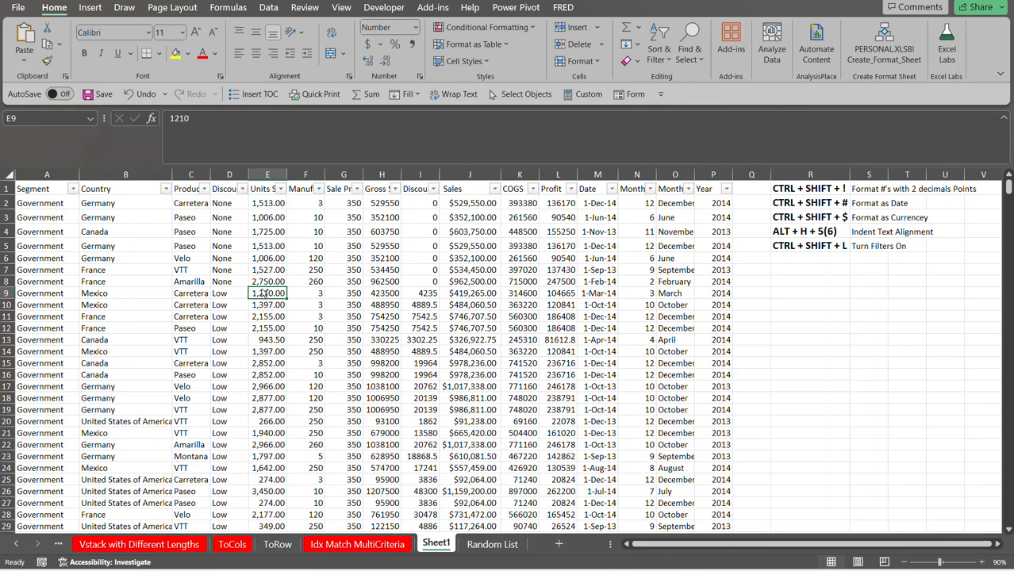
click(358, 189)
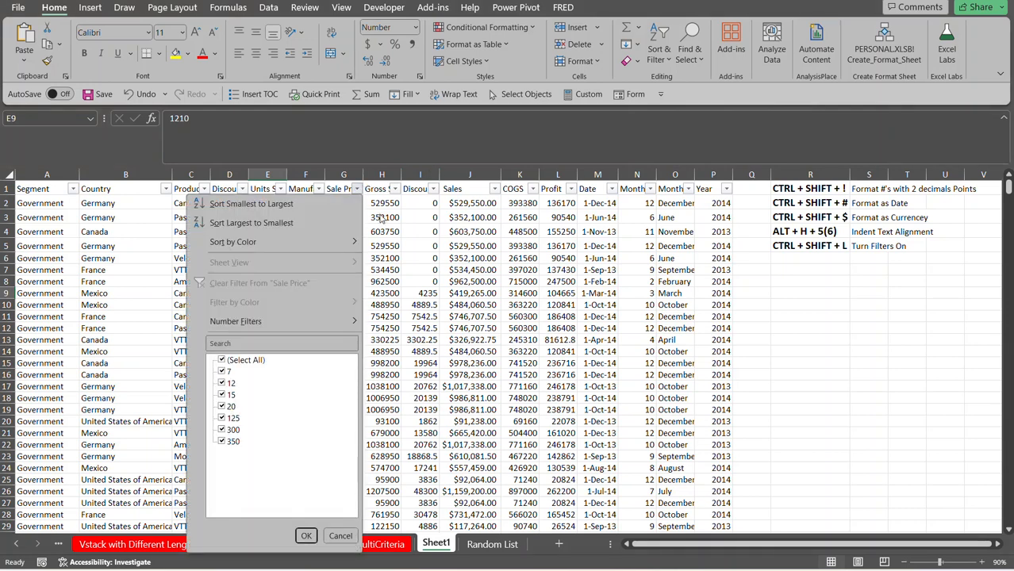
click(381, 218)
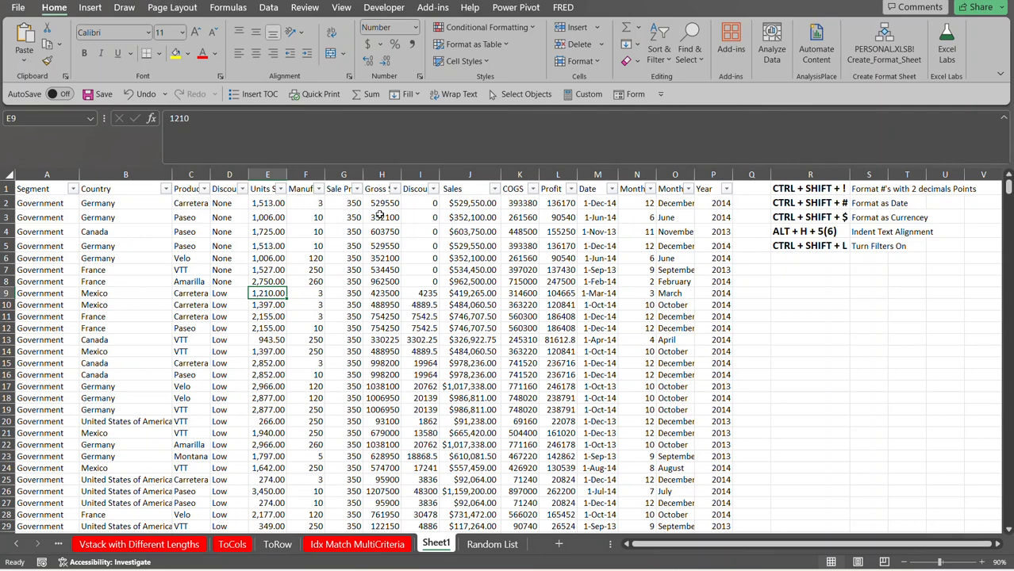
key(ctrl+shift+l)
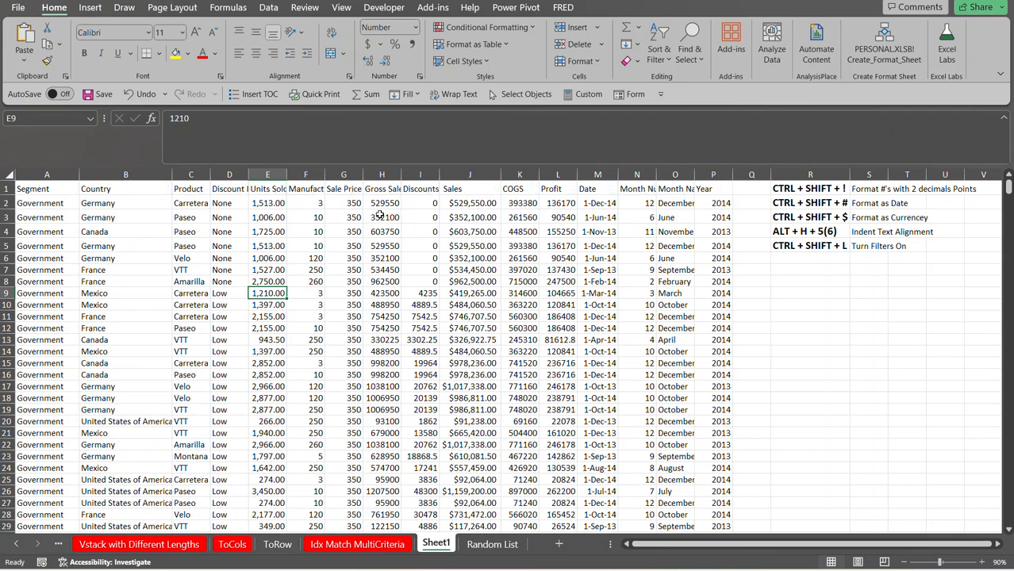